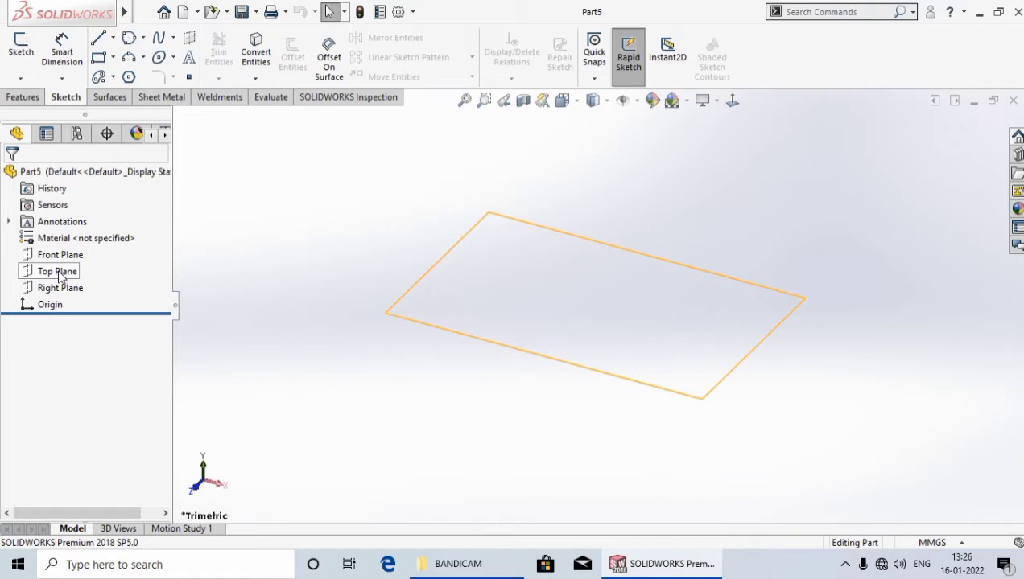
Create Sketch1 on the Top Plane and clear the plane selection.
right_click(59, 272)
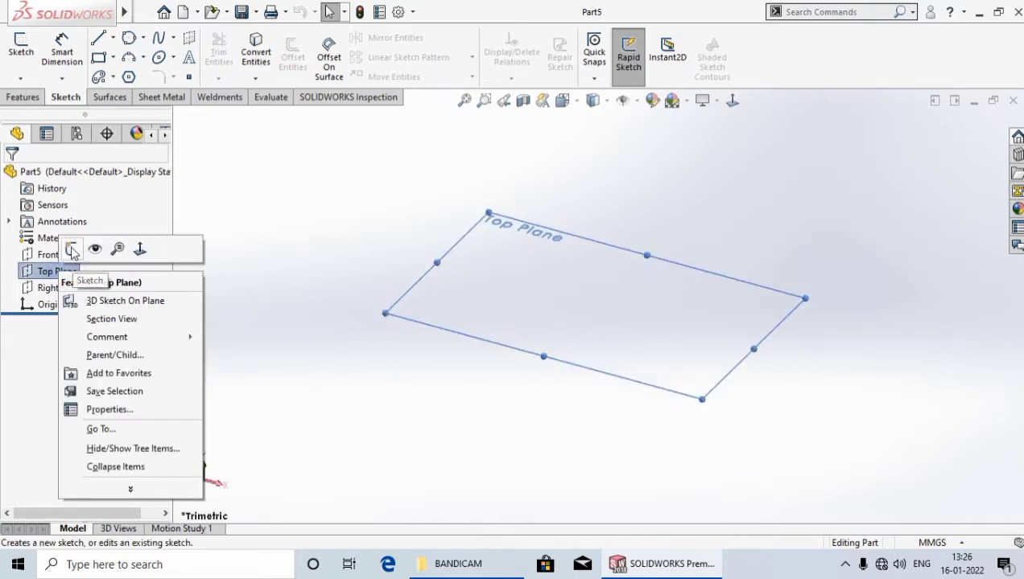
click(71, 252)
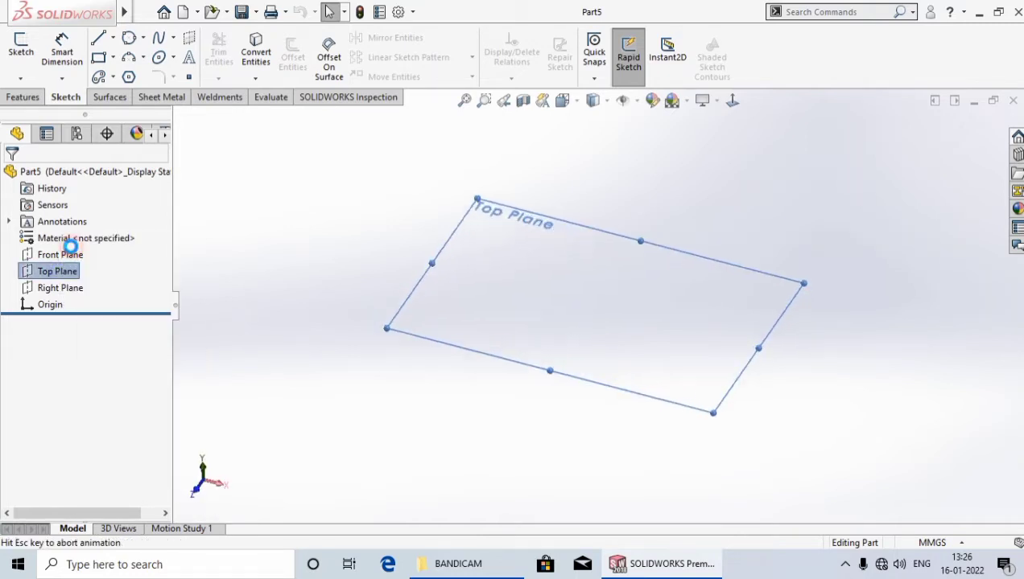
click(349, 253)
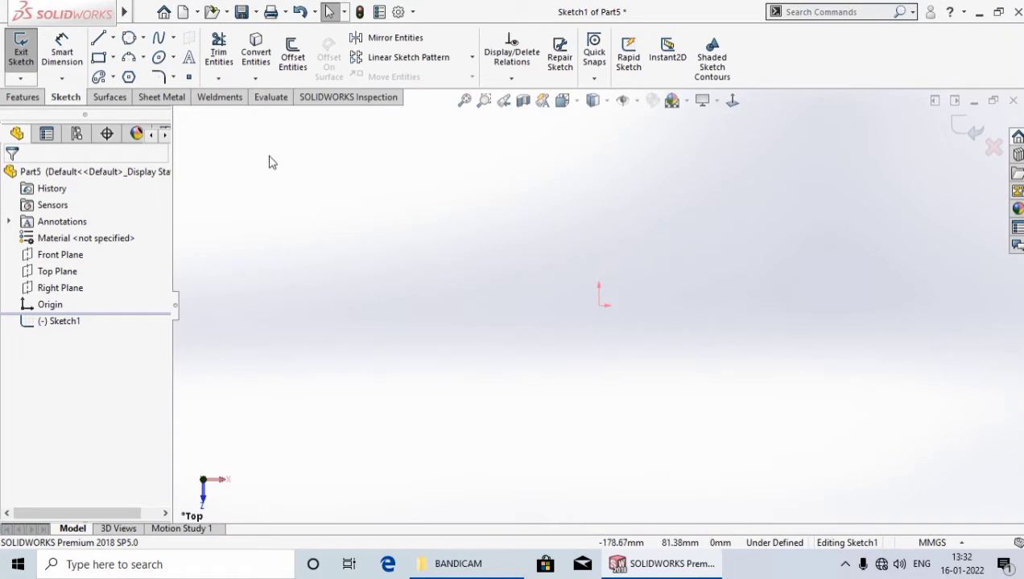
Draw a five-sided polygon centred on the sketch origin with the Polygon tool.
click(129, 77)
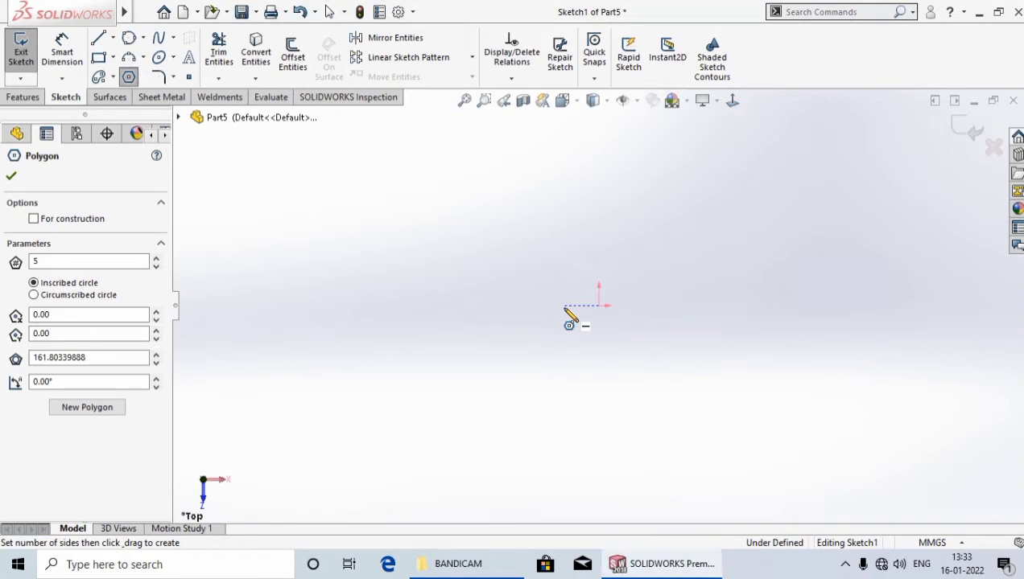
drag(600, 306, 599, 171)
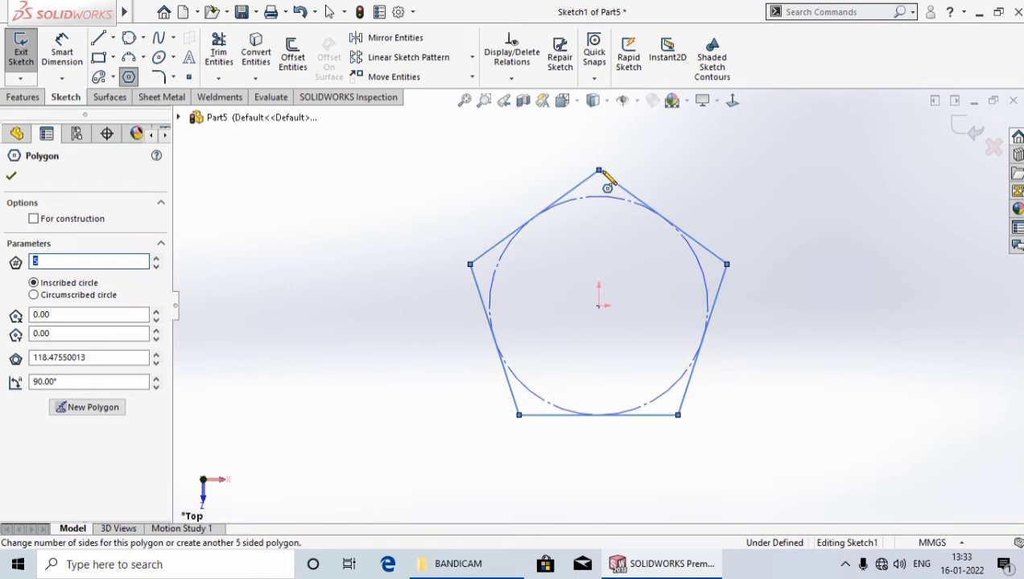
Change the polygon's number of sides to 6, then to 3.
click(69, 263)
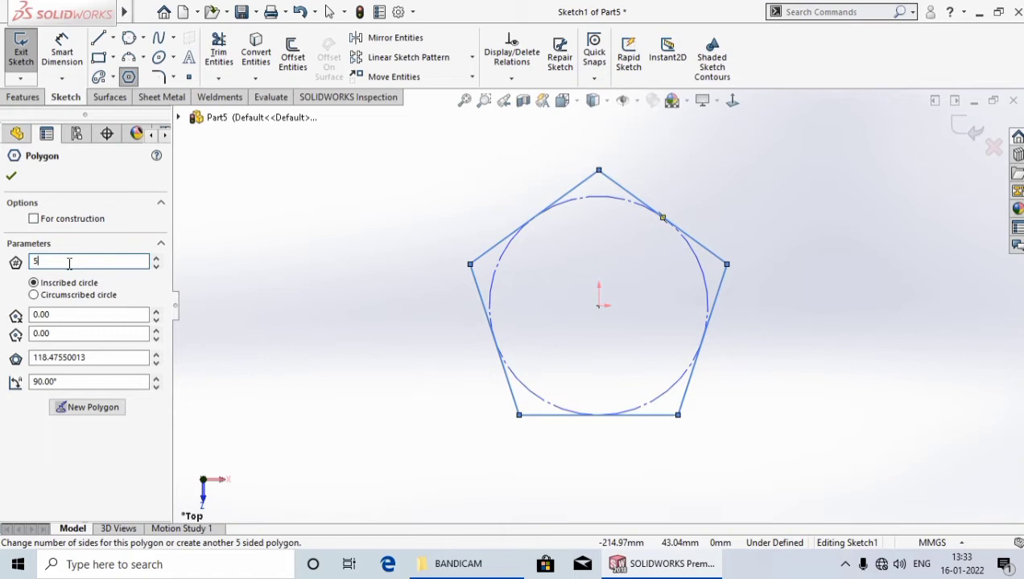
key(BackSpace)
text(6)
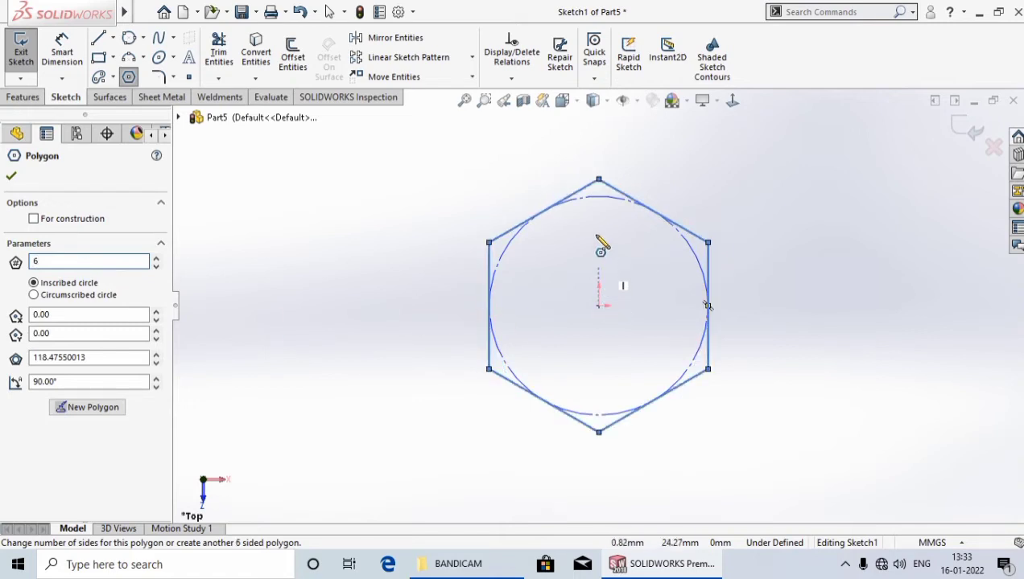
click(86, 264)
key(BackSpace)
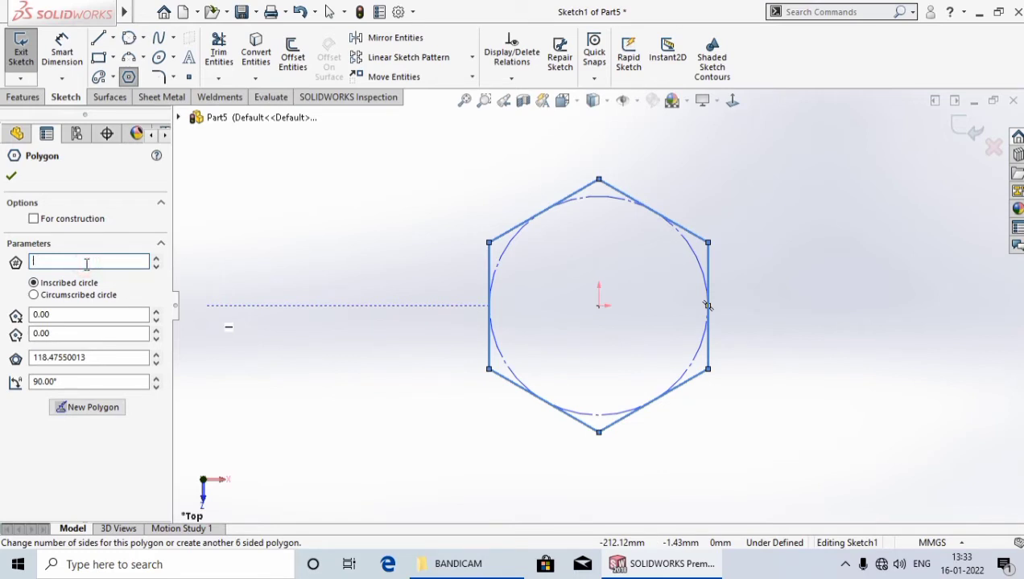
text(3)
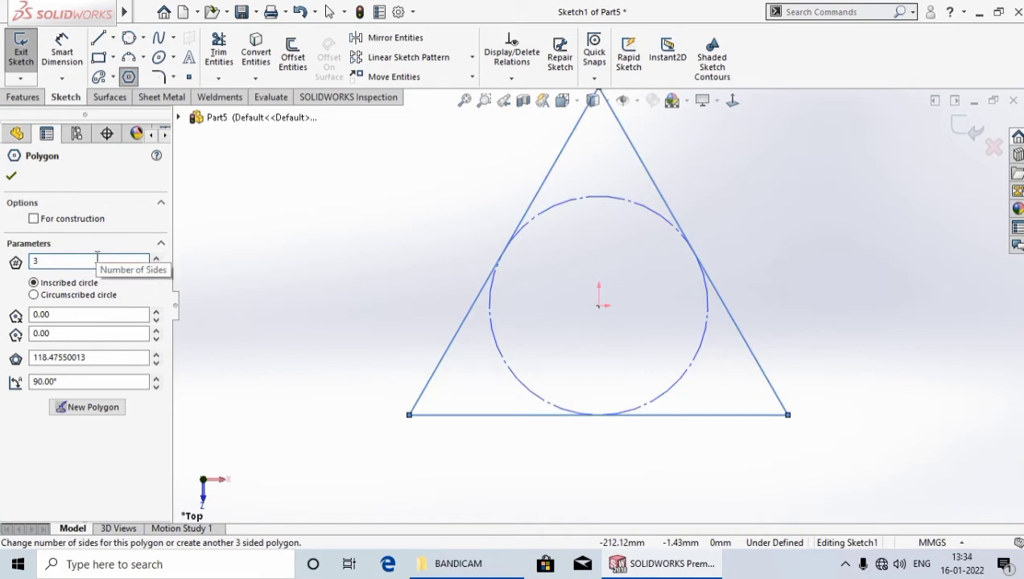
Set the polygon to 40 sides and zoom in and out to inspect it.
key(BackSpace)
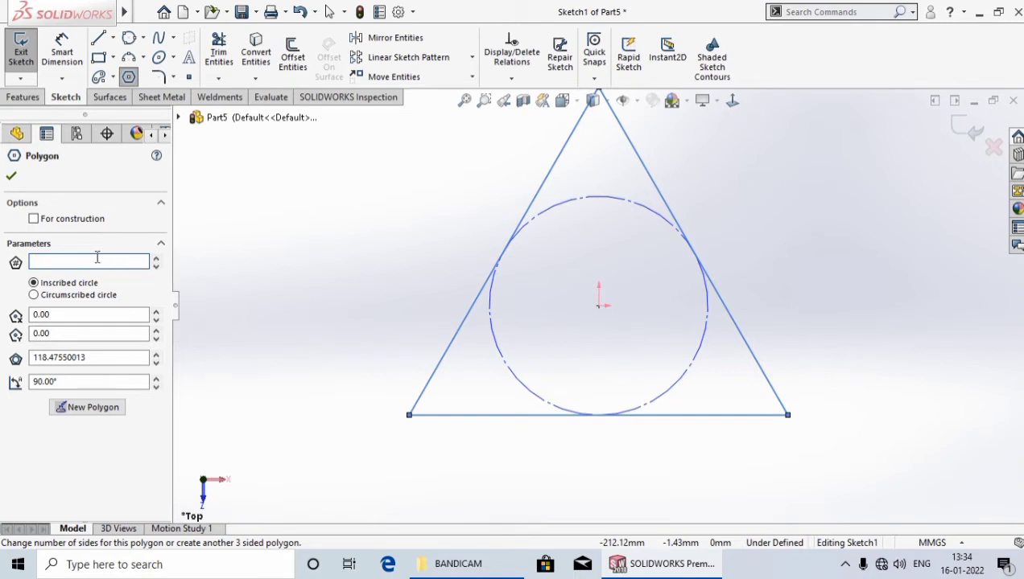
text(40)
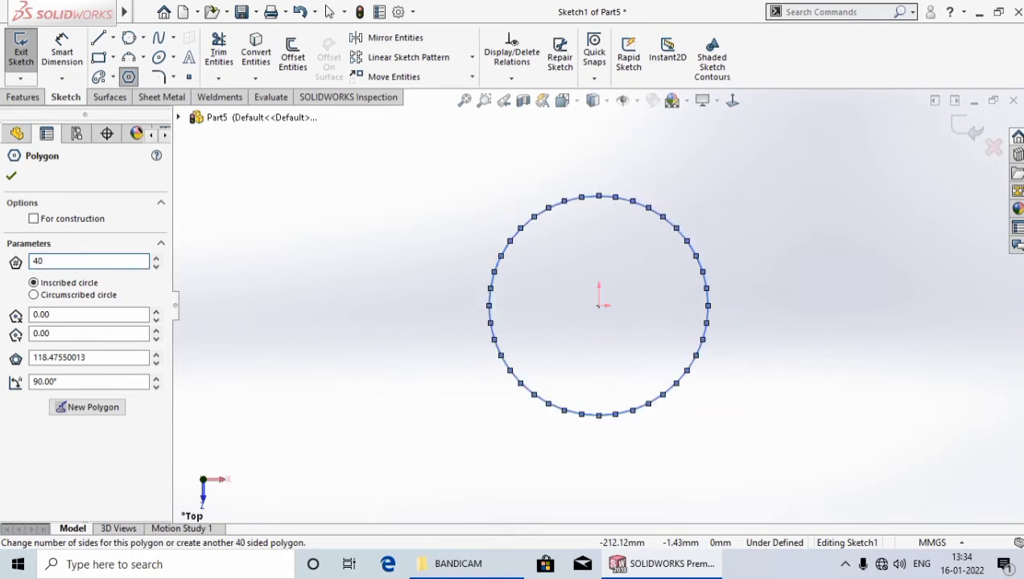
scroll(567, 243, down, 2)
scroll(548, 238, down, 2)
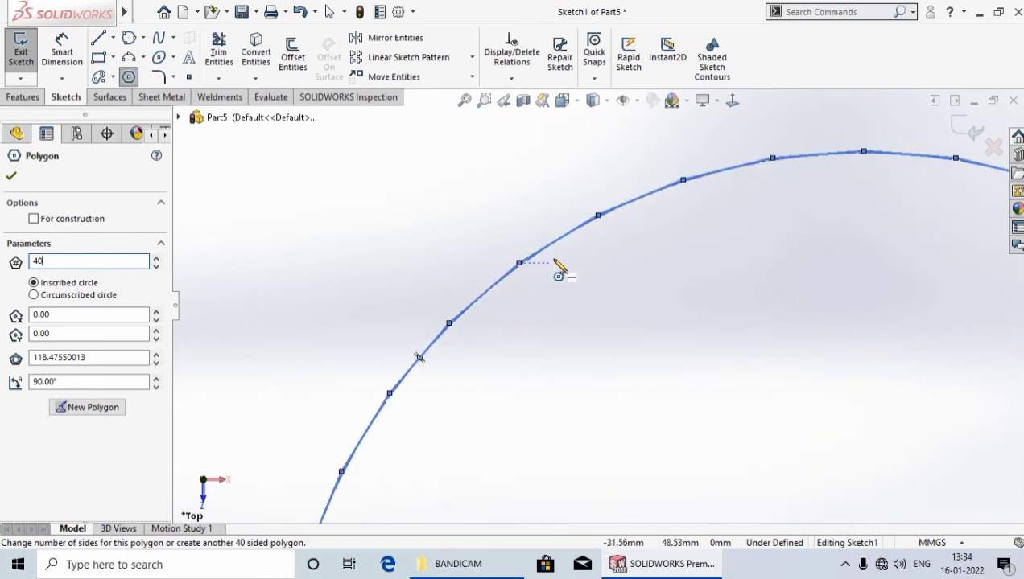
scroll(561, 267, down, 2)
scroll(555, 268, up, 1)
scroll(773, 402, up, 3)
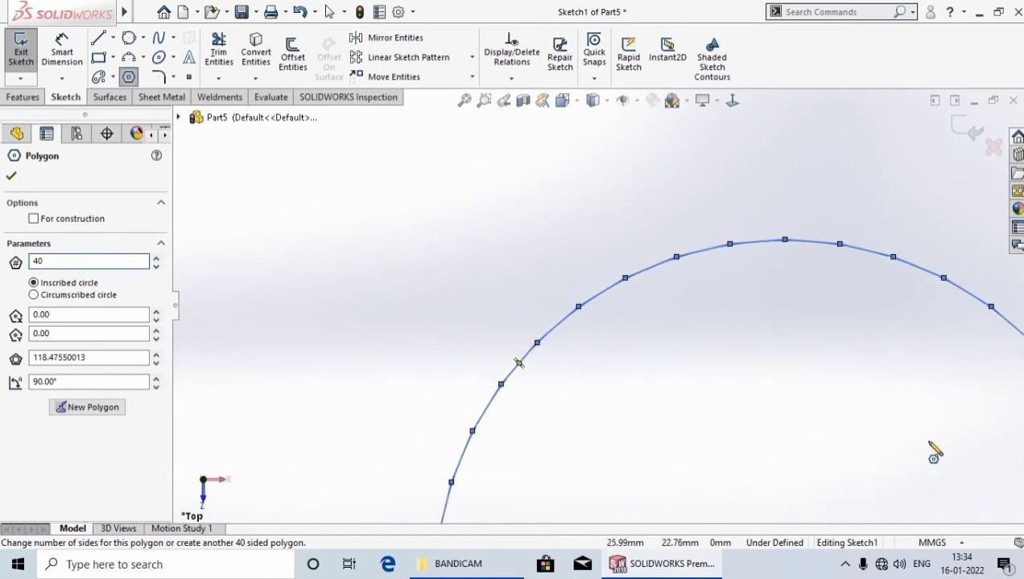
scroll(886, 443, up, 2)
scroll(805, 423, down, 2)
scroll(688, 378, down, 1)
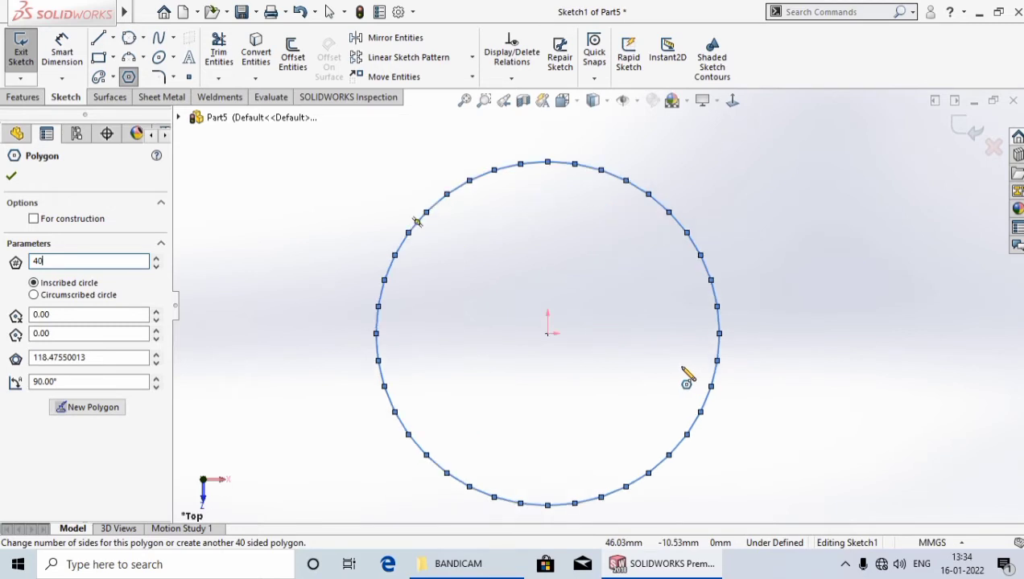
Change the polygon to 6 sides with a circumscribed construction circle.
click(70, 263)
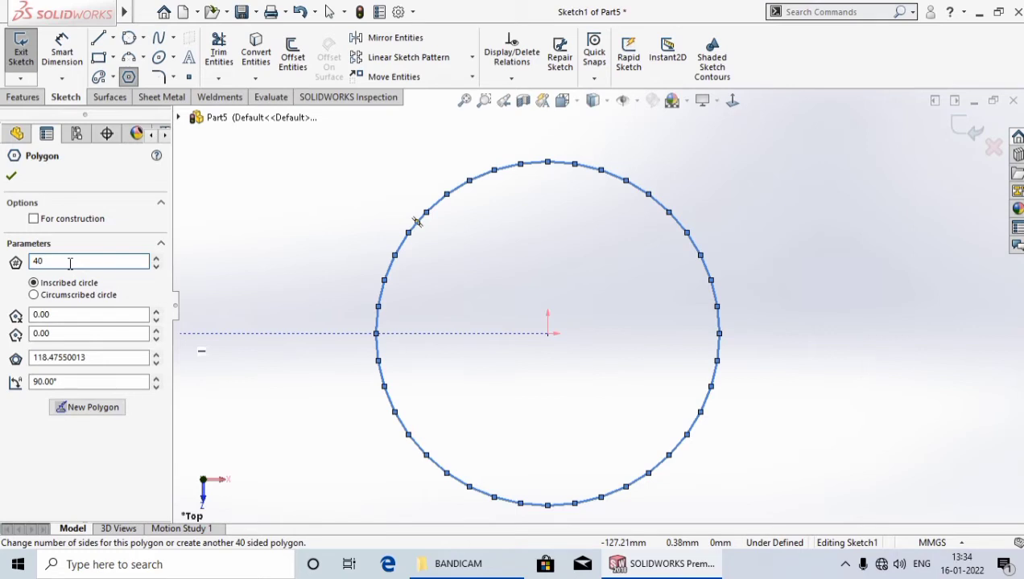
key(BackSpace)
key(BackSpace)
text(6)
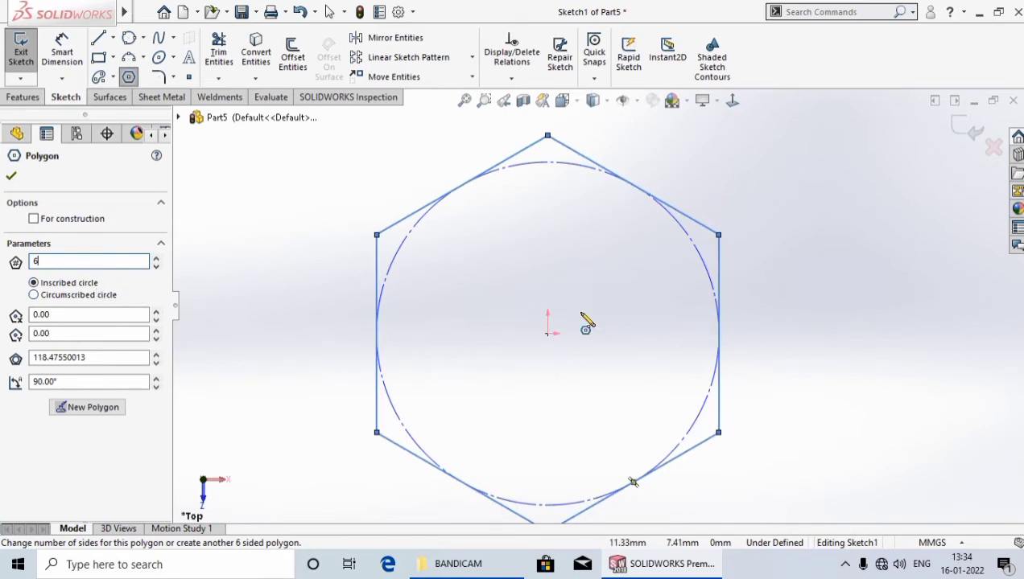
click(33, 295)
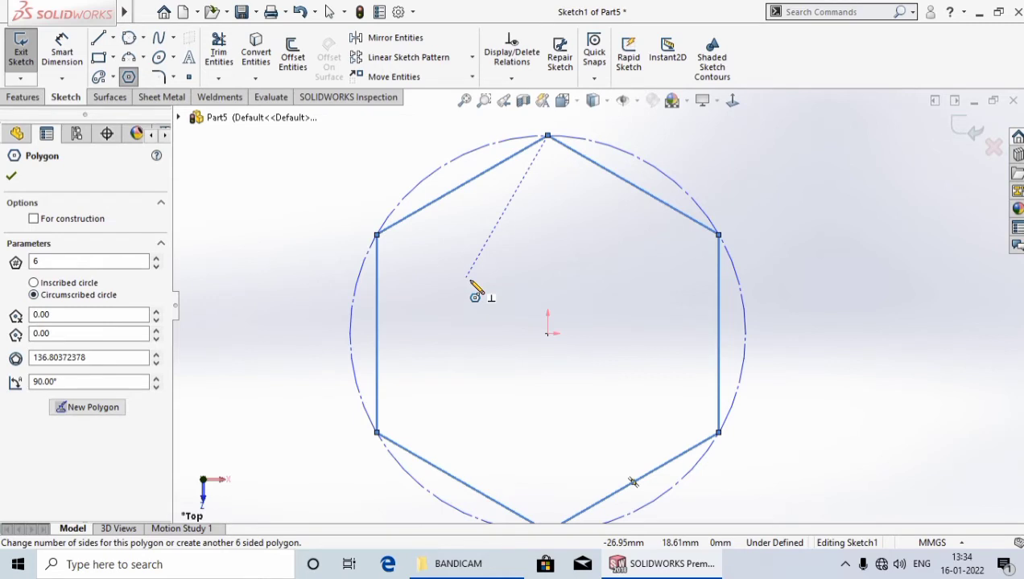
key(z)
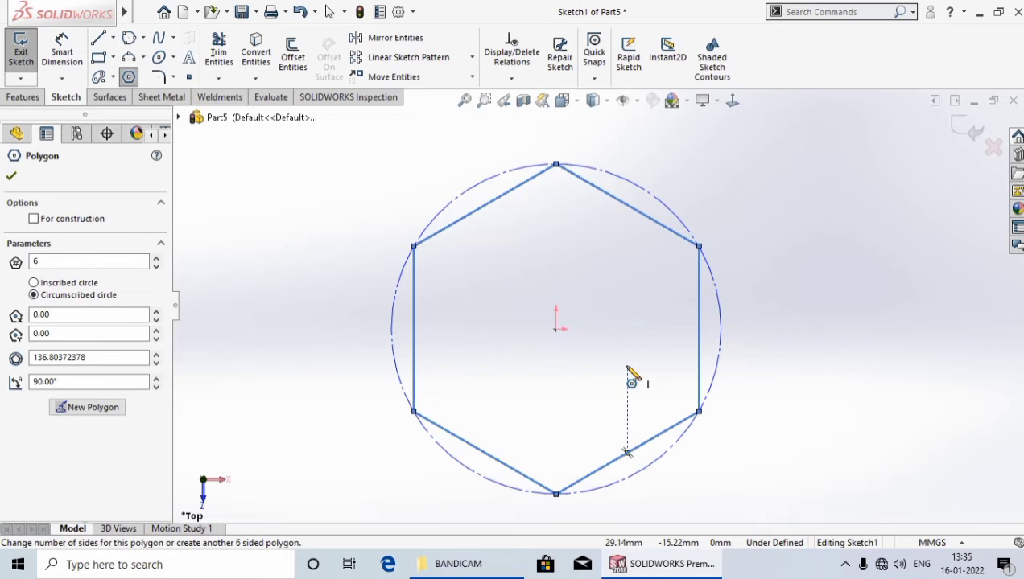
Confirm the hexagon, switch back to Select mode and zoom out to view the sketch.
click(11, 179)
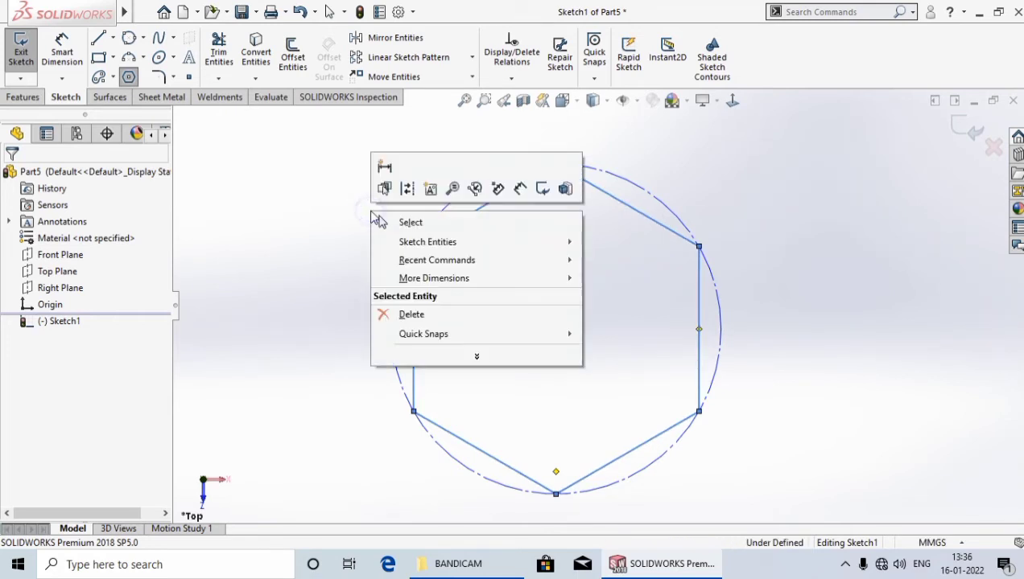
right_click(373, 215)
click(411, 223)
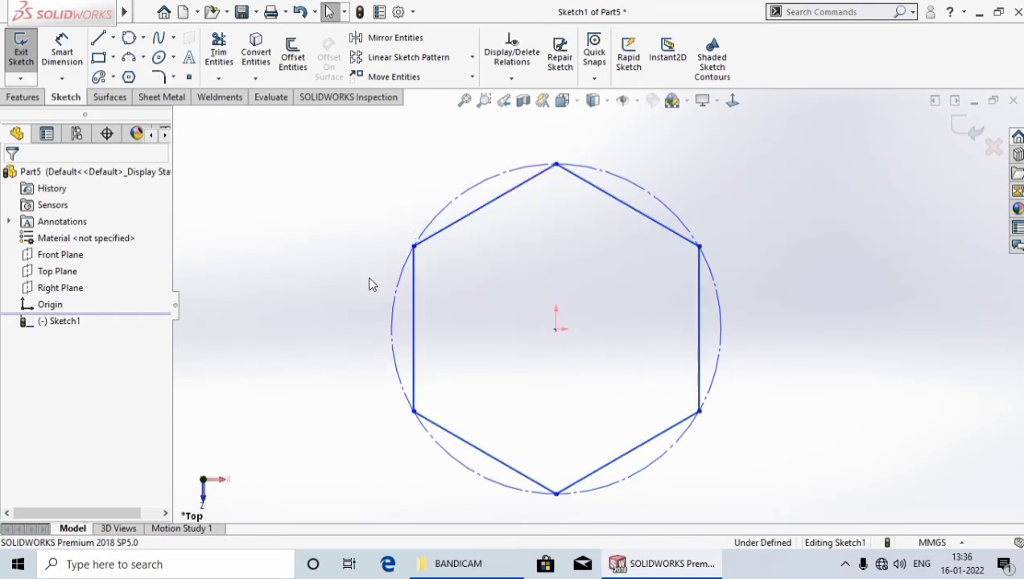
key(z)
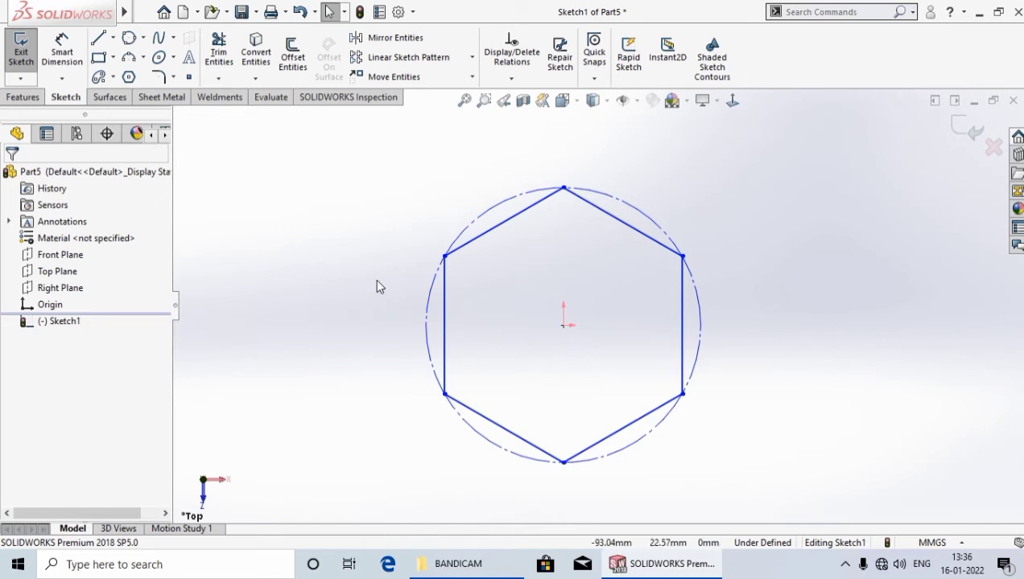
Dimension the hexagon's left side to 70 mm with Smart Dimension.
click(64, 52)
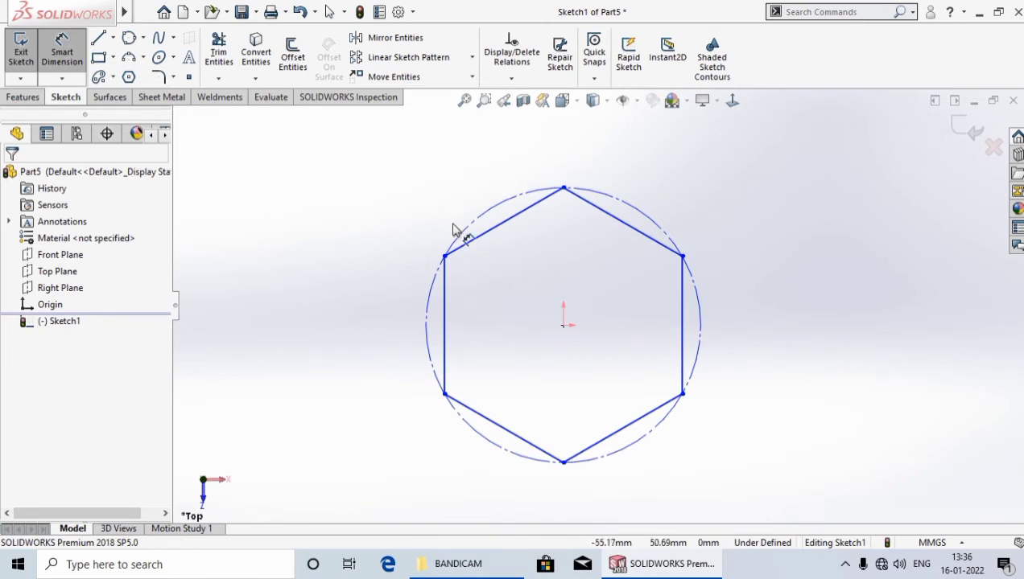
click(445, 298)
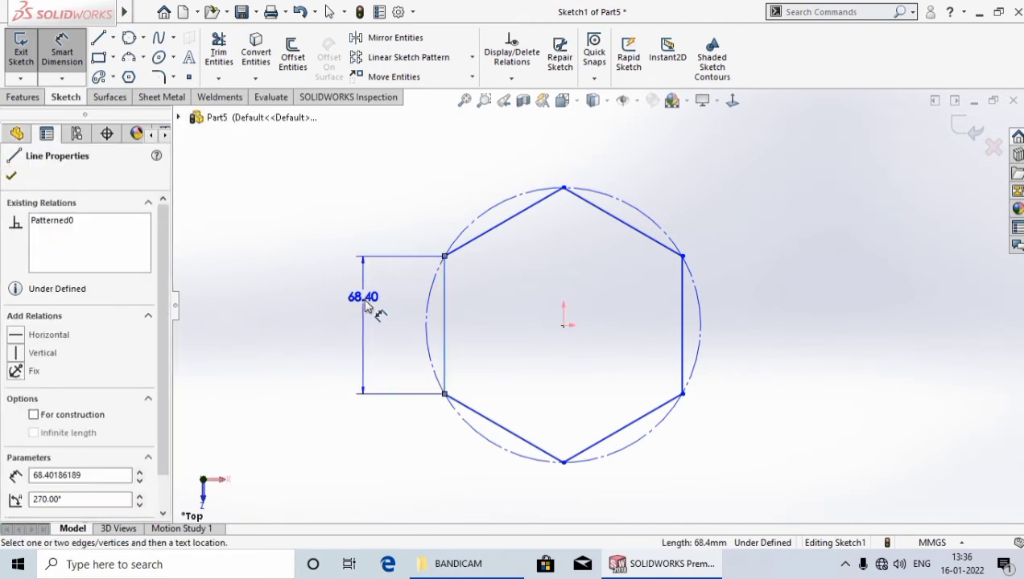
click(366, 310)
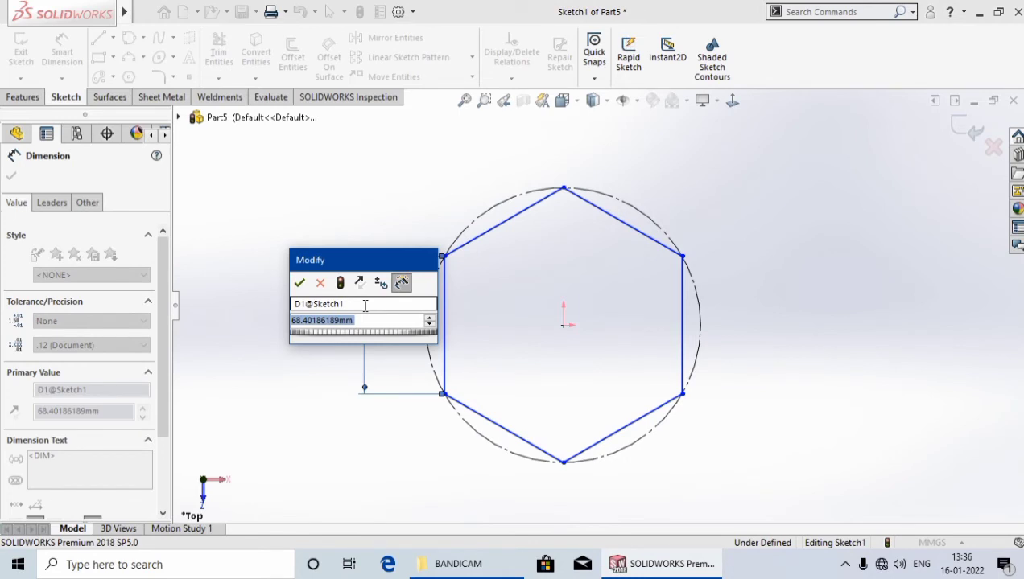
text(70)
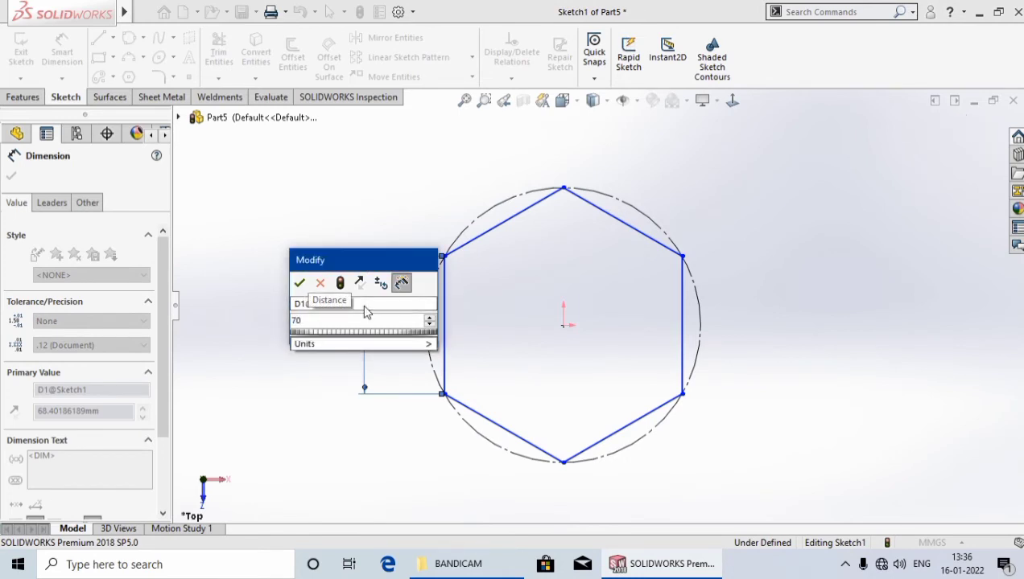
key(Return)
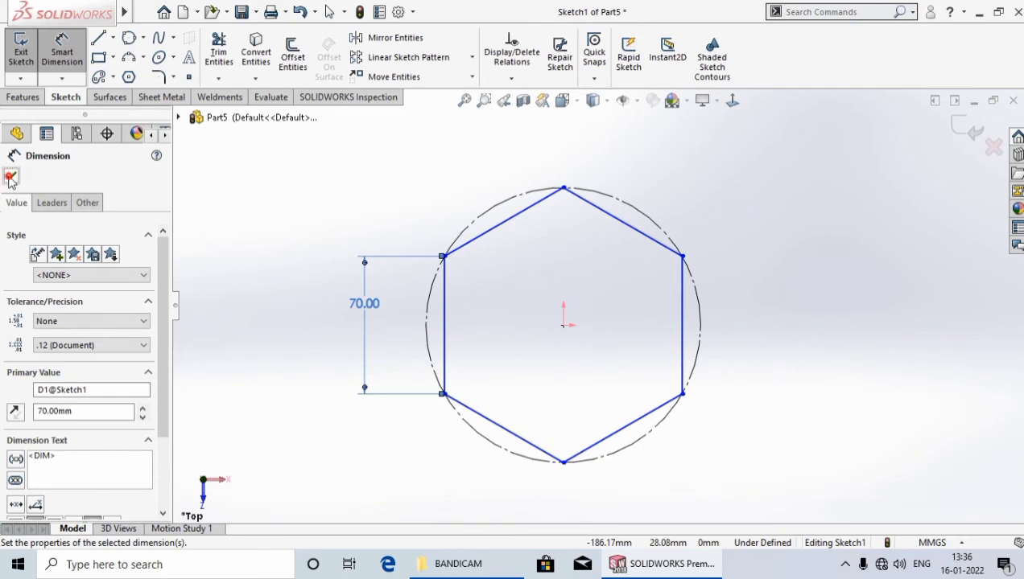
click(10, 178)
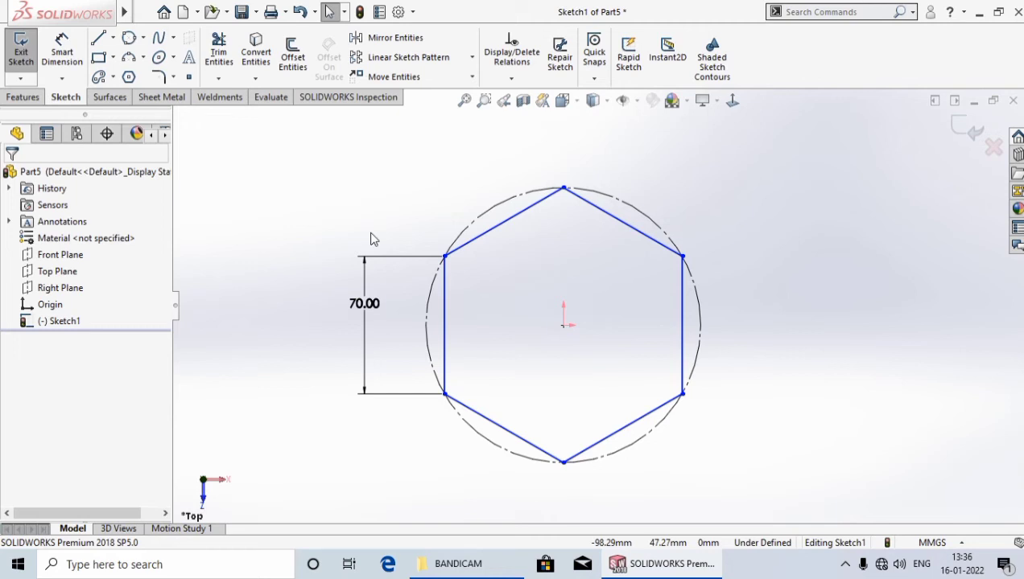
Add a Vertical relation to the hexagon's upper-left side, fully defining Sketch1.
click(201, 375)
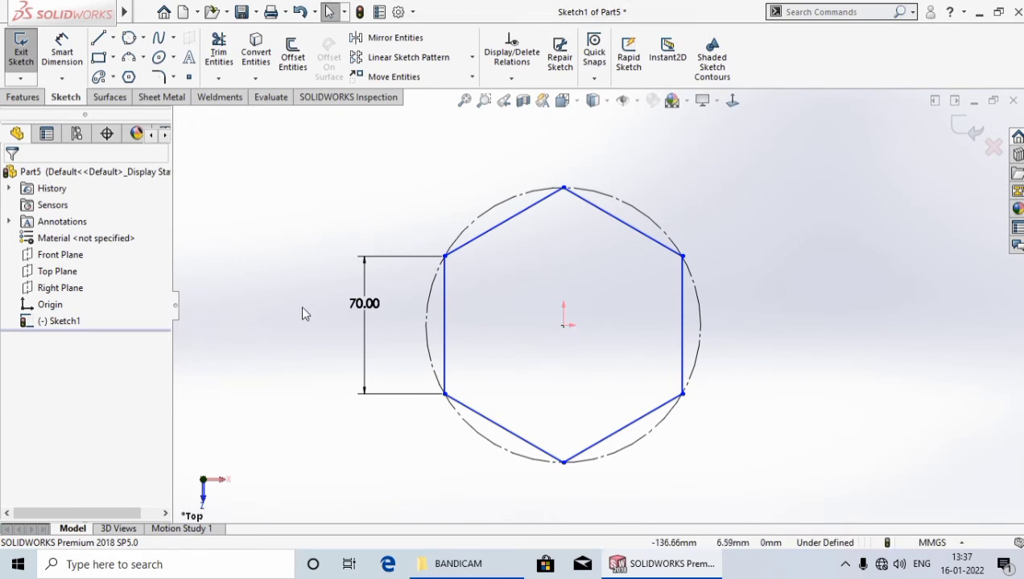
click(479, 240)
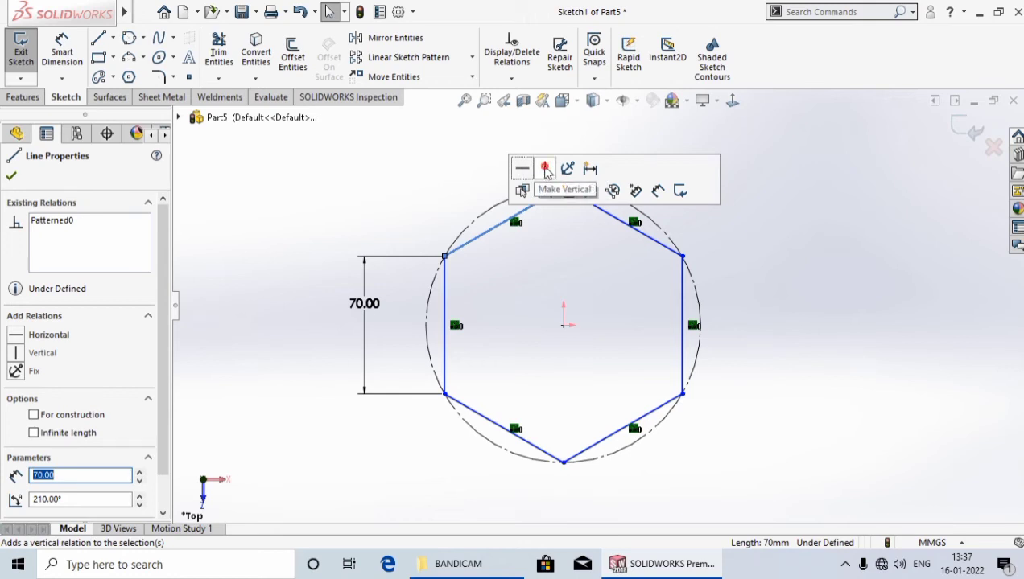
click(545, 170)
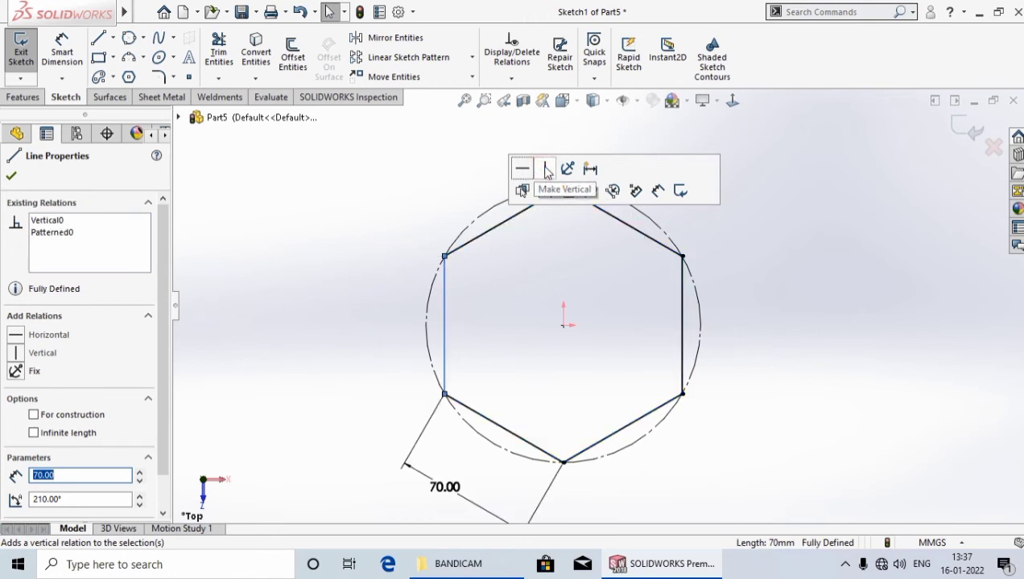
click(11, 176)
click(322, 264)
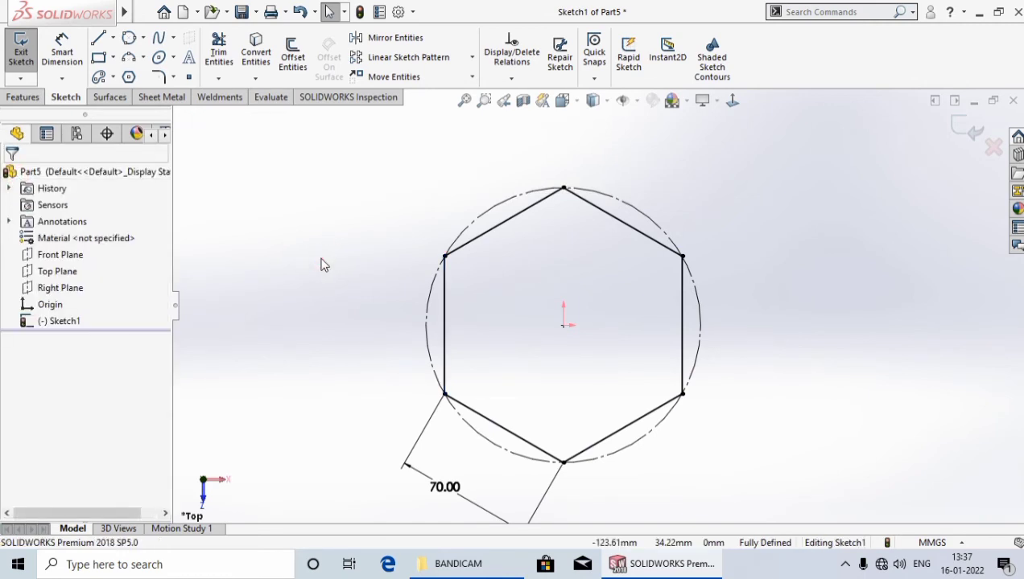